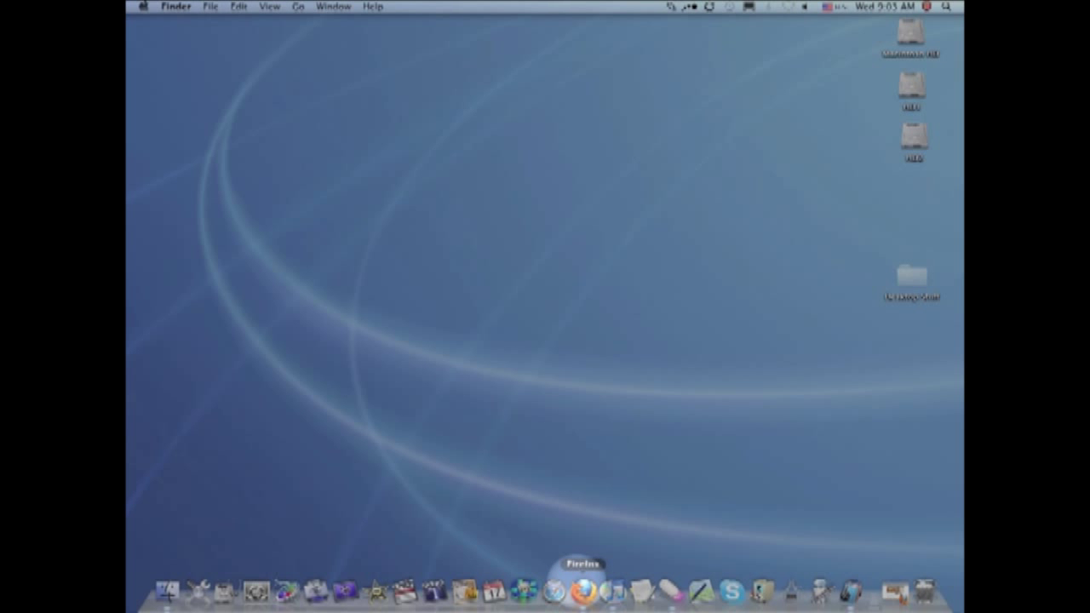
Launch Firefox from the Dock, which opens the AIS Dhaka homepage
left_click(584, 589)
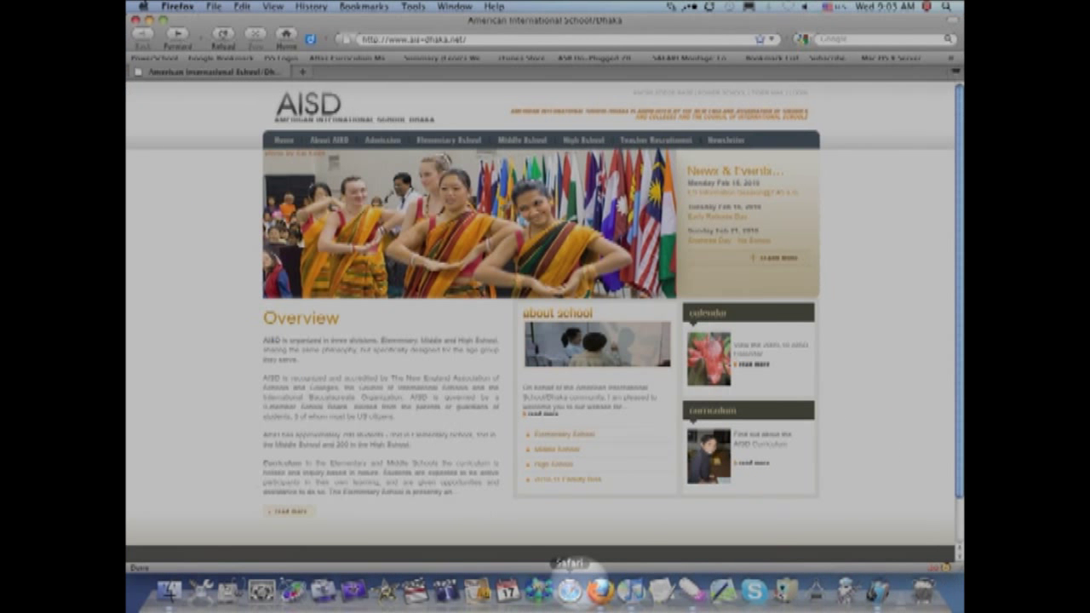
Replace the school site's address with ustream.tv and load the Ustream homepage
left_click(407, 39)
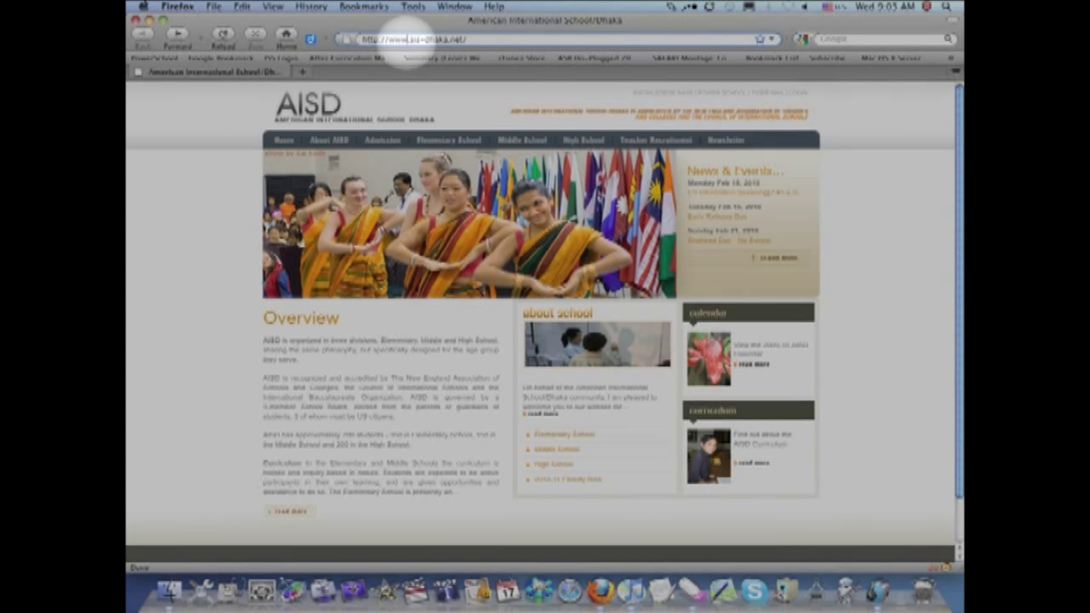
left_click(406, 40)
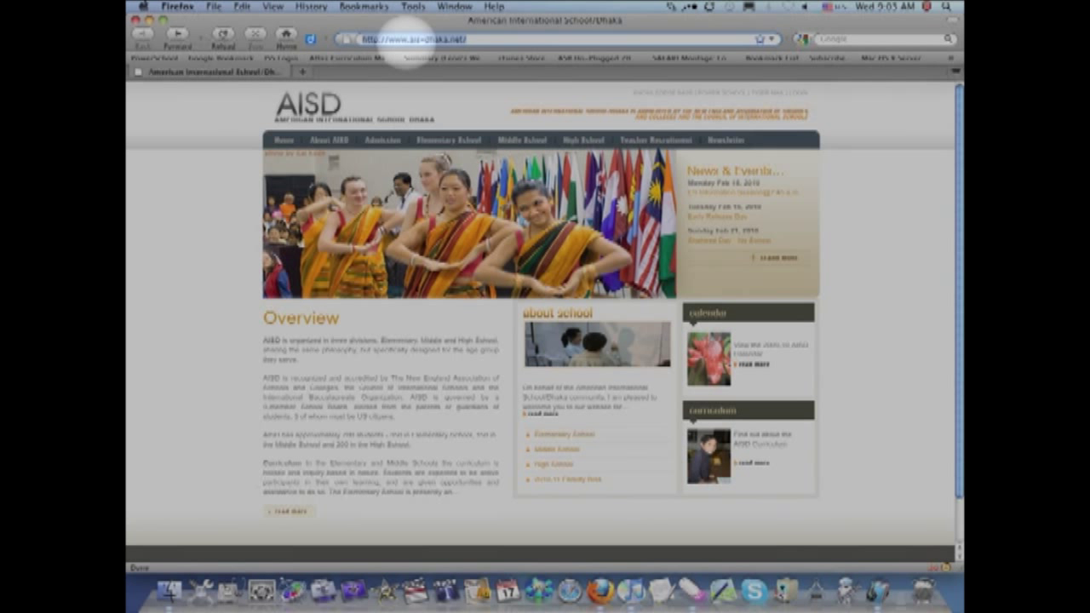
type("ustream.tv")
key("Return")
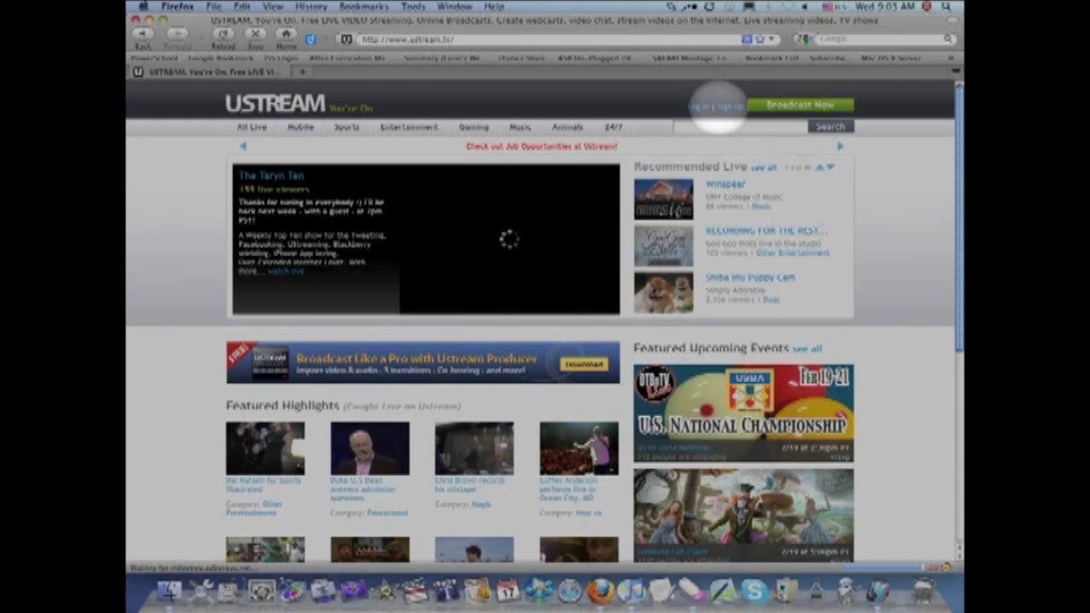
Open Ustream's Sign Up form and enter a login name and account password
left_click(722, 108)
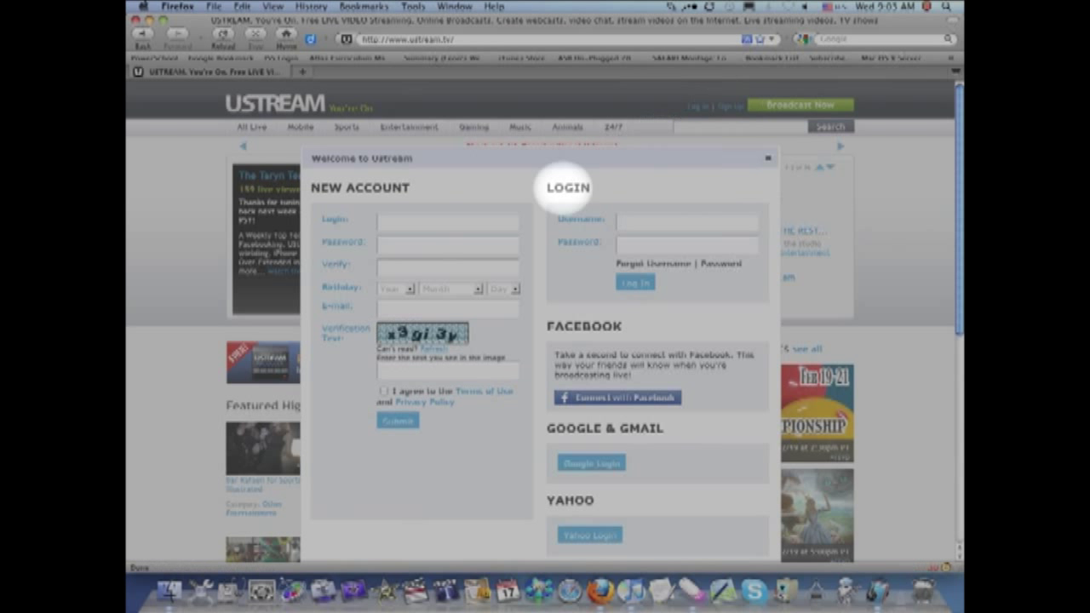
left_click(404, 223)
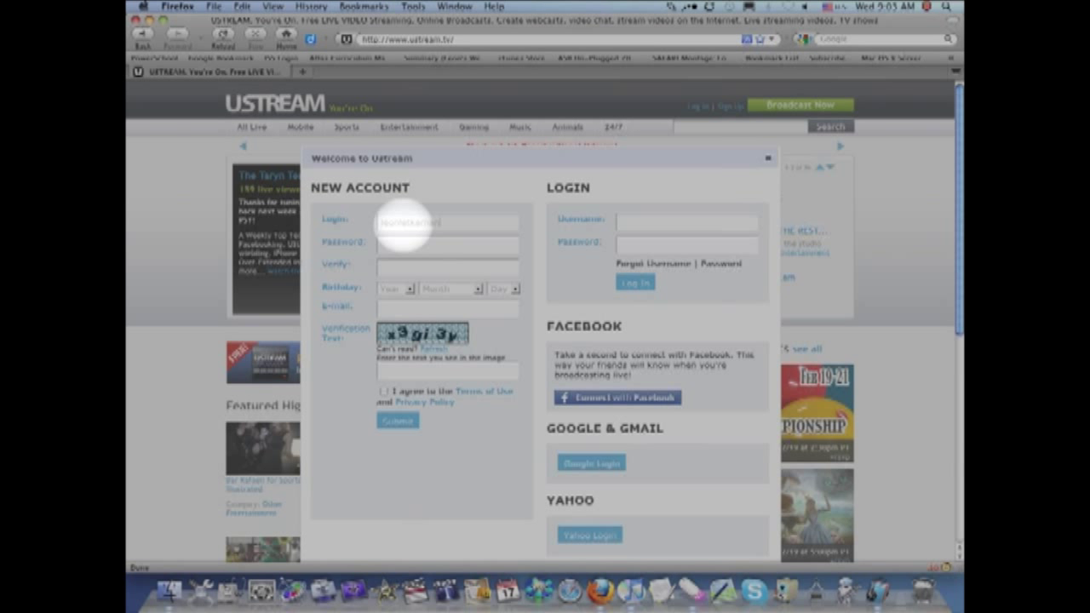
left_click(399, 245)
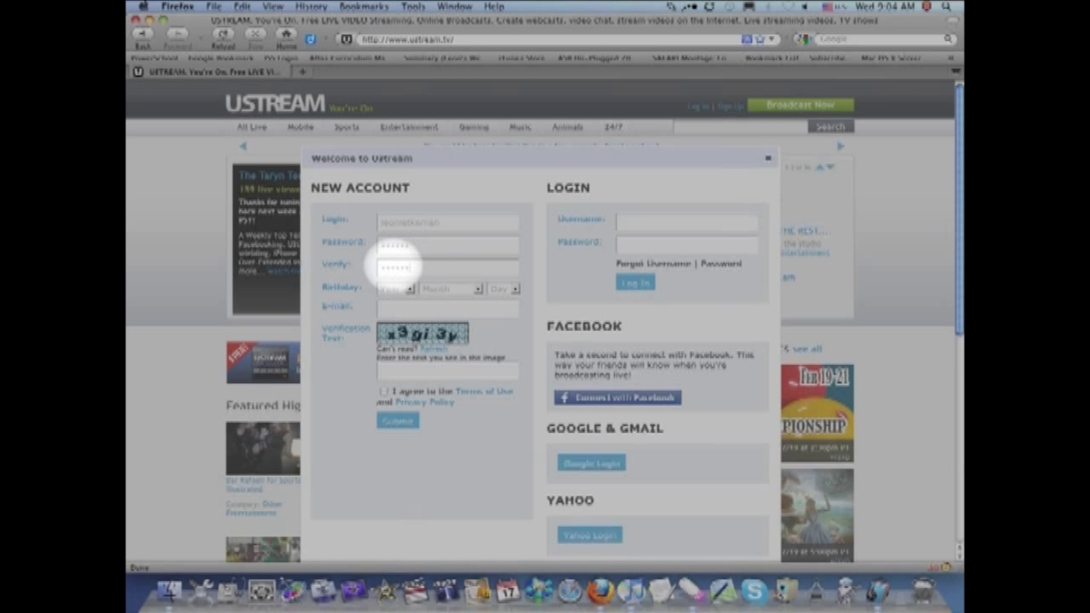
Set the birthday to May 1970, finish the form and submit the registration
left_click(409, 290)
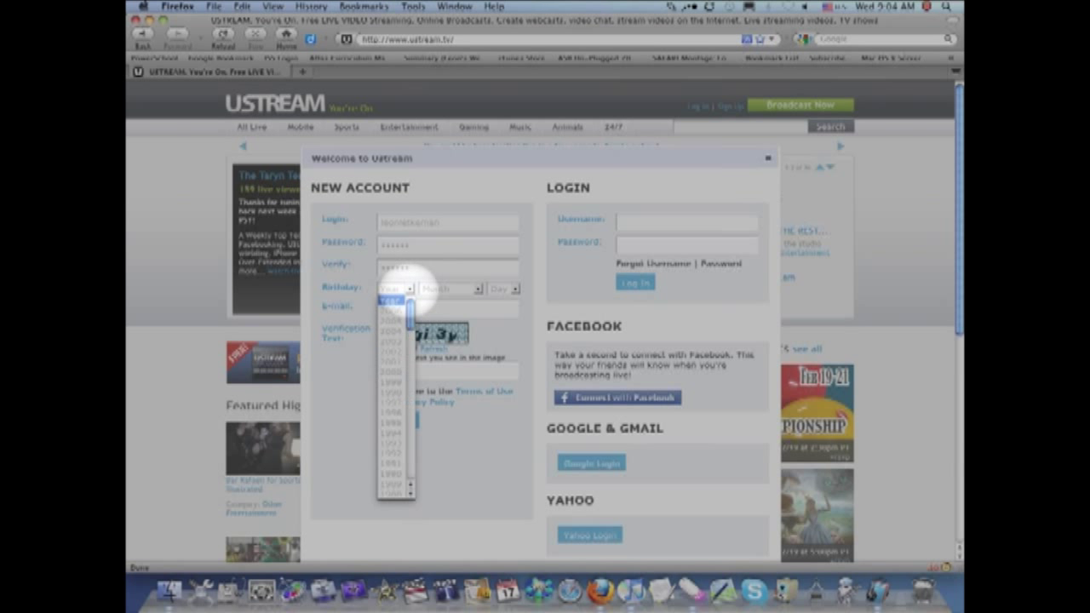
scroll(405, 342, "down", 2)
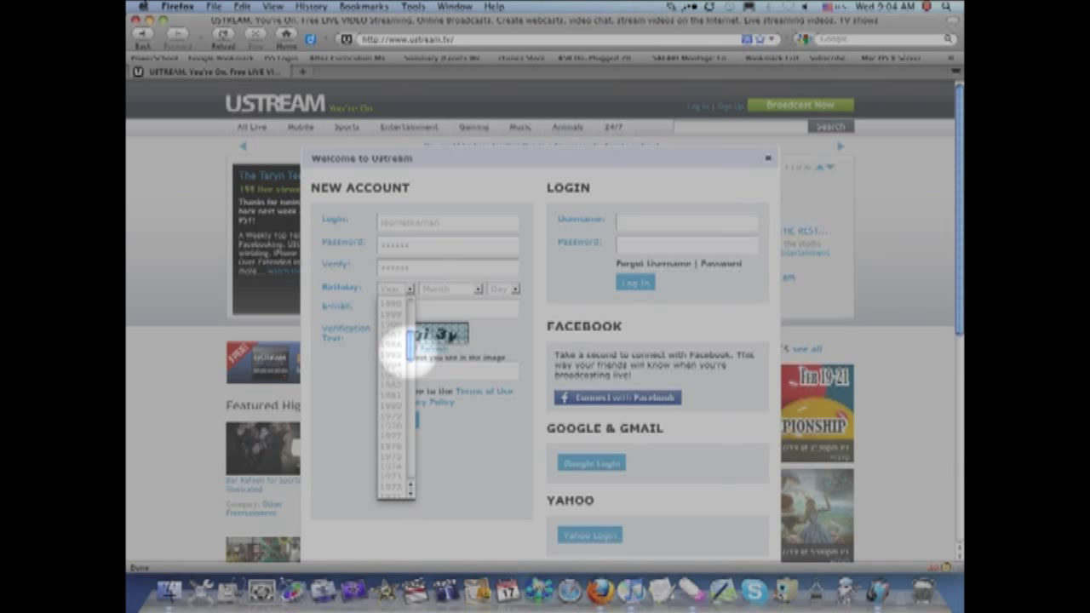
left_click(396, 482)
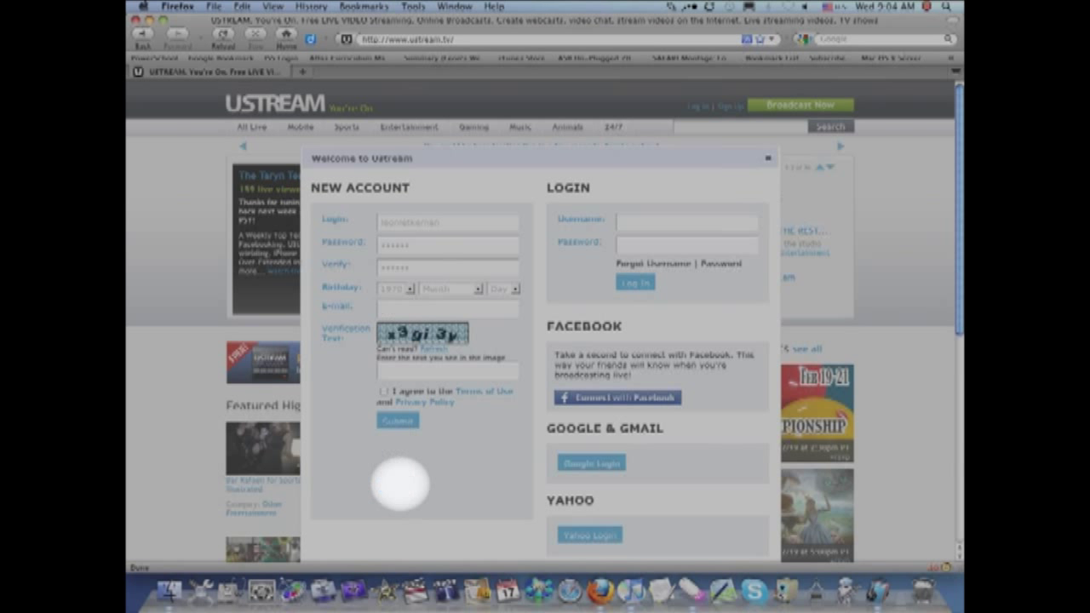
left_click(475, 289)
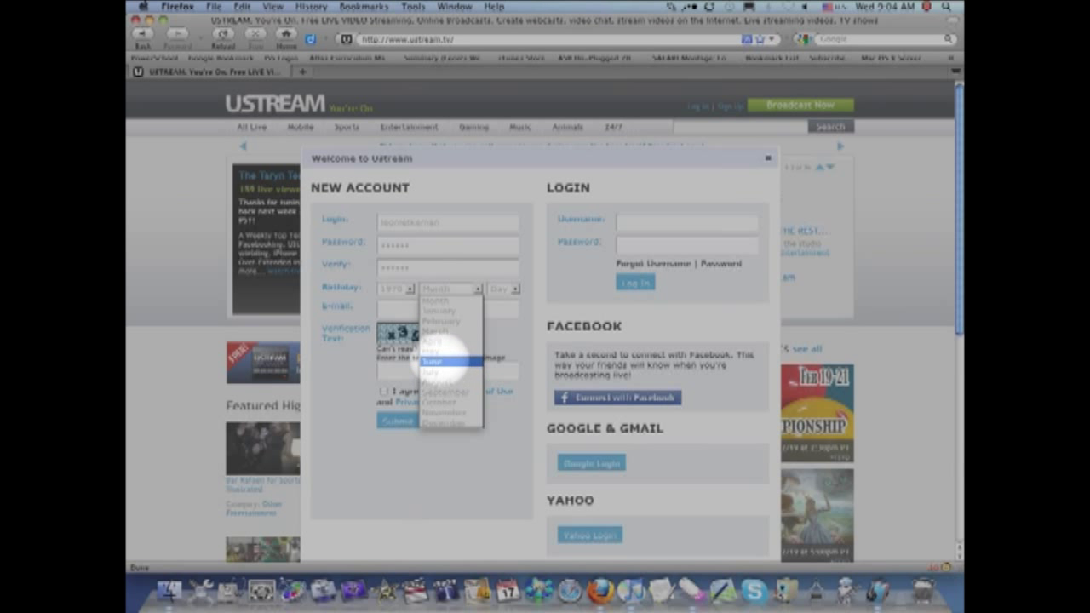
left_click(439, 352)
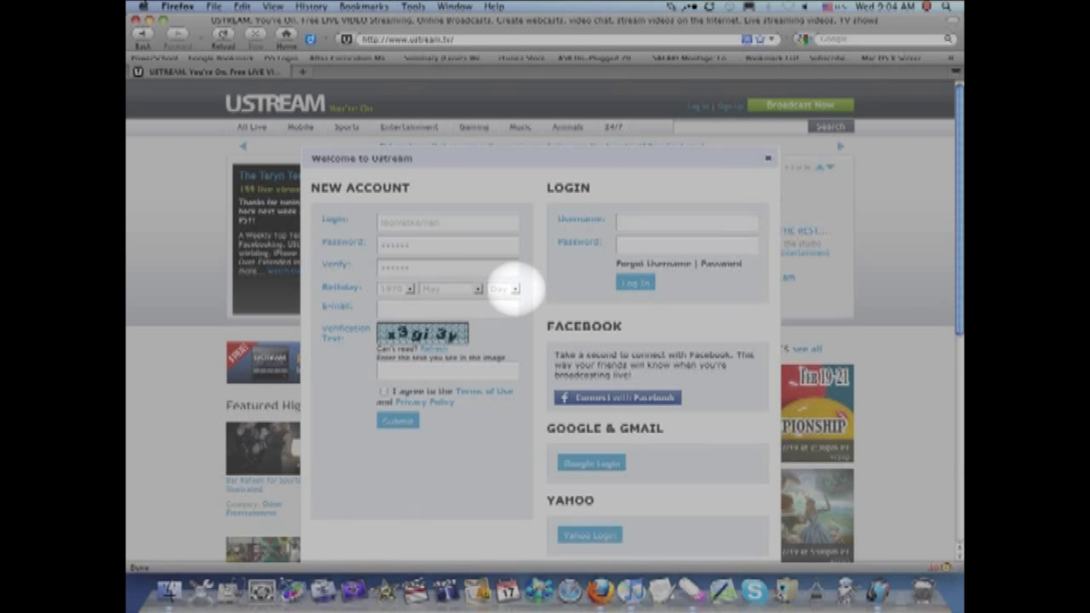
left_click(510, 290)
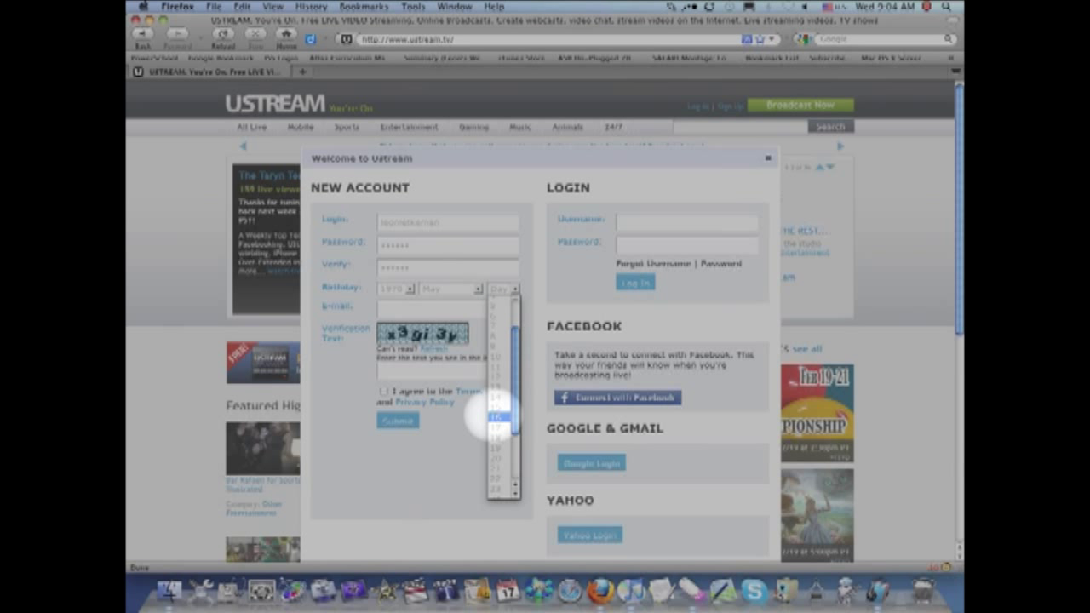
left_click(493, 412)
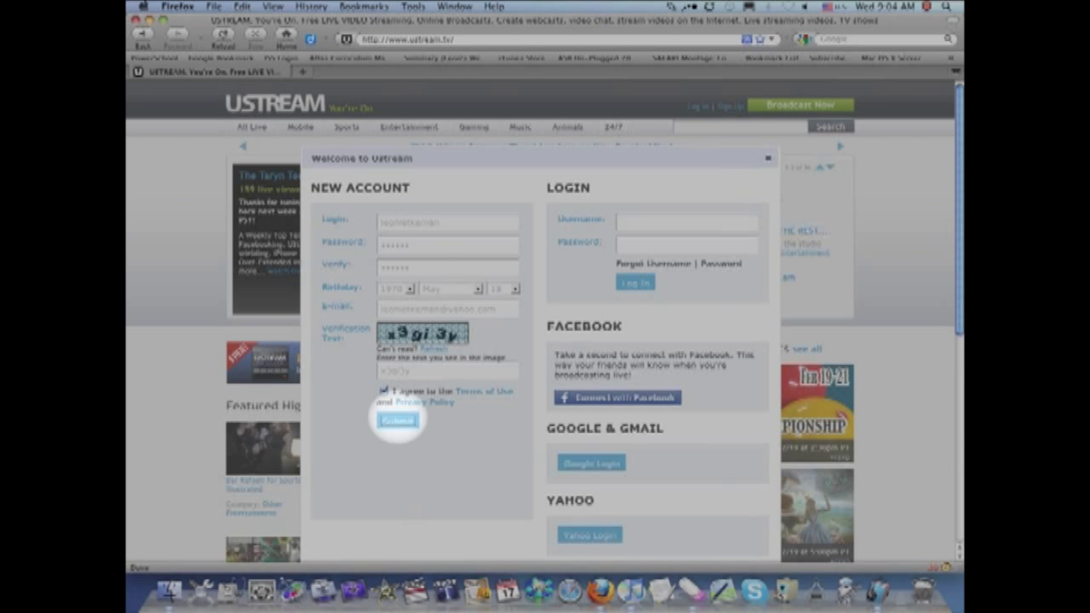
left_click(397, 420)
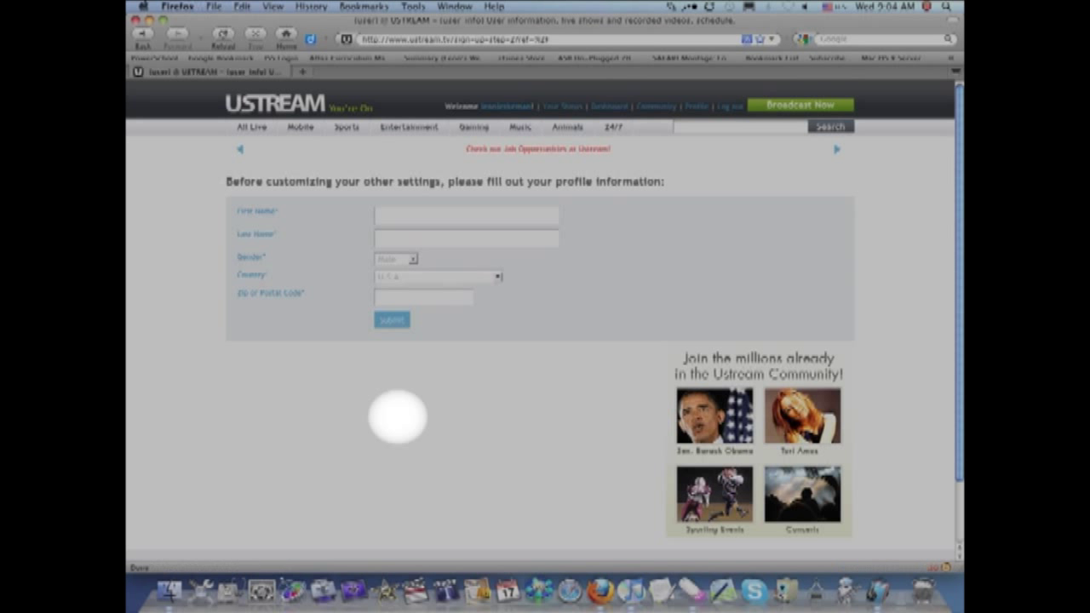
Fill in the profile's name, BANGLADESH as country, and city, then submit it
left_click(394, 216)
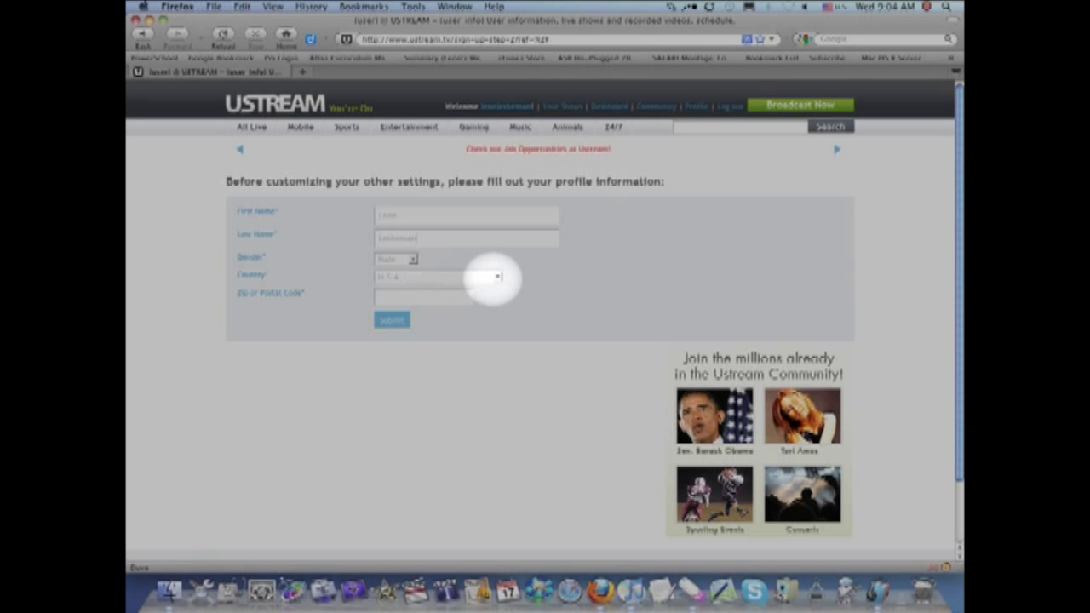
left_click(490, 276)
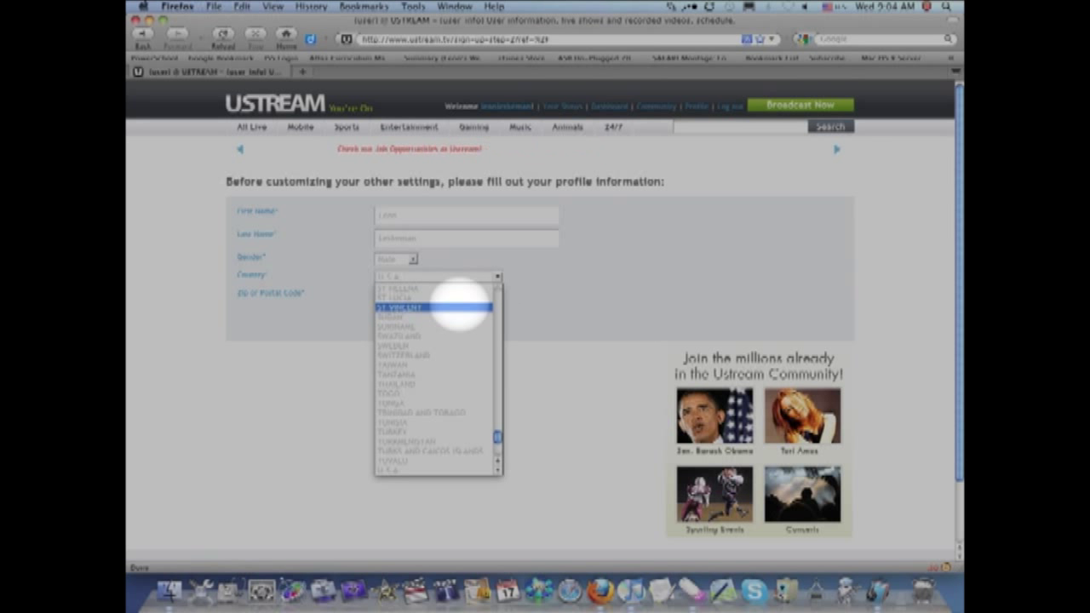
key("b")
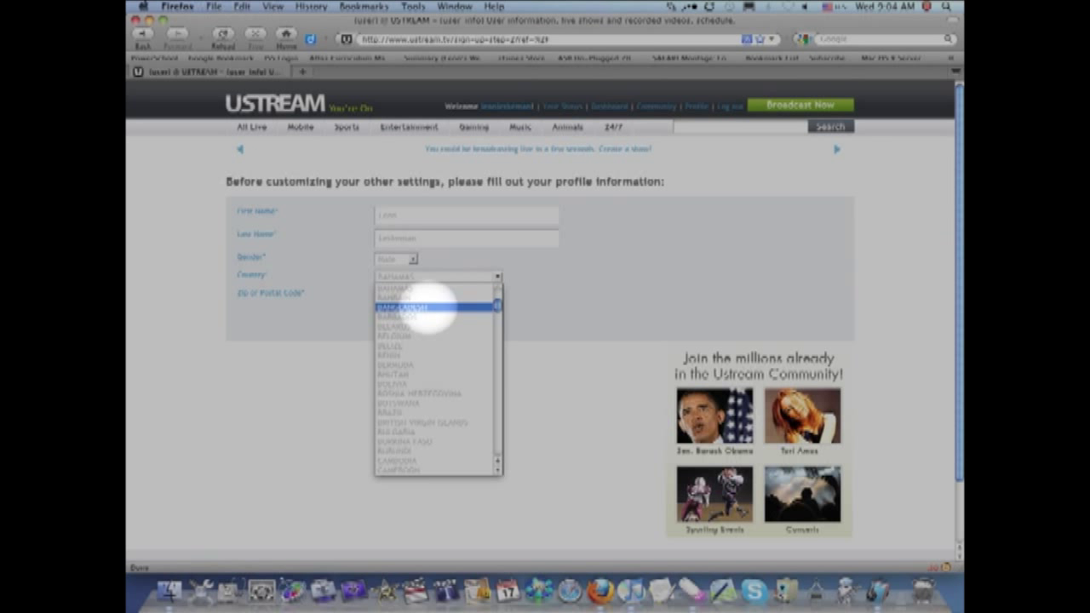
left_click(426, 305)
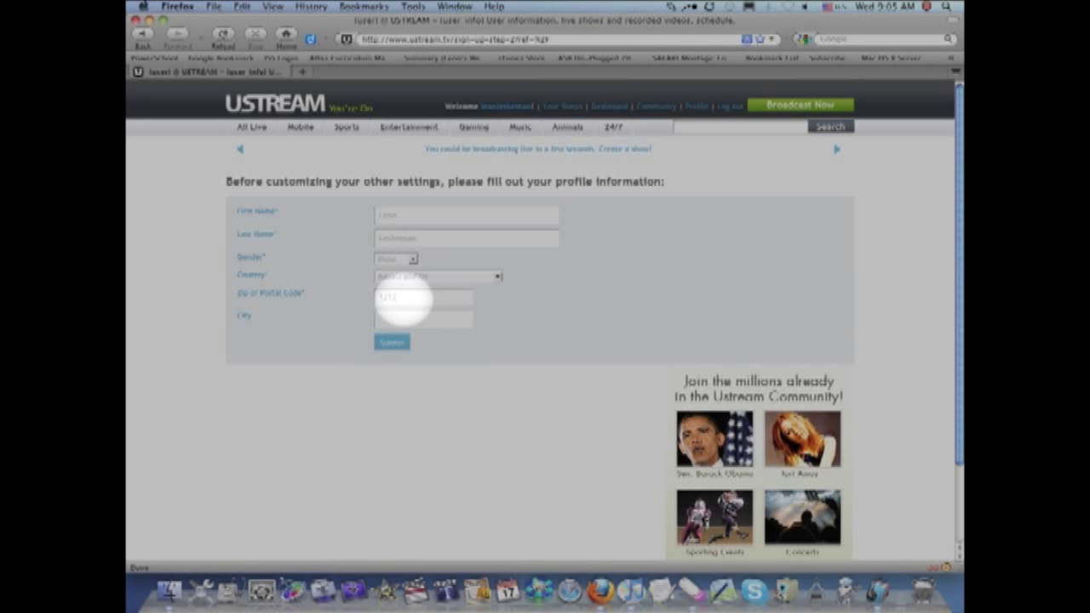
left_click(400, 319)
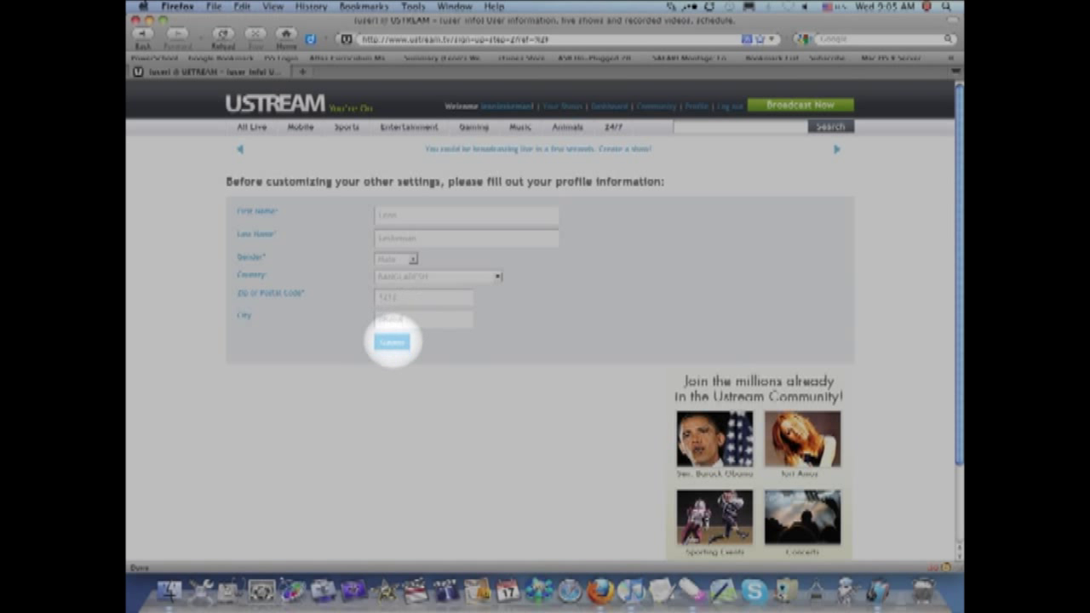
left_click(391, 341)
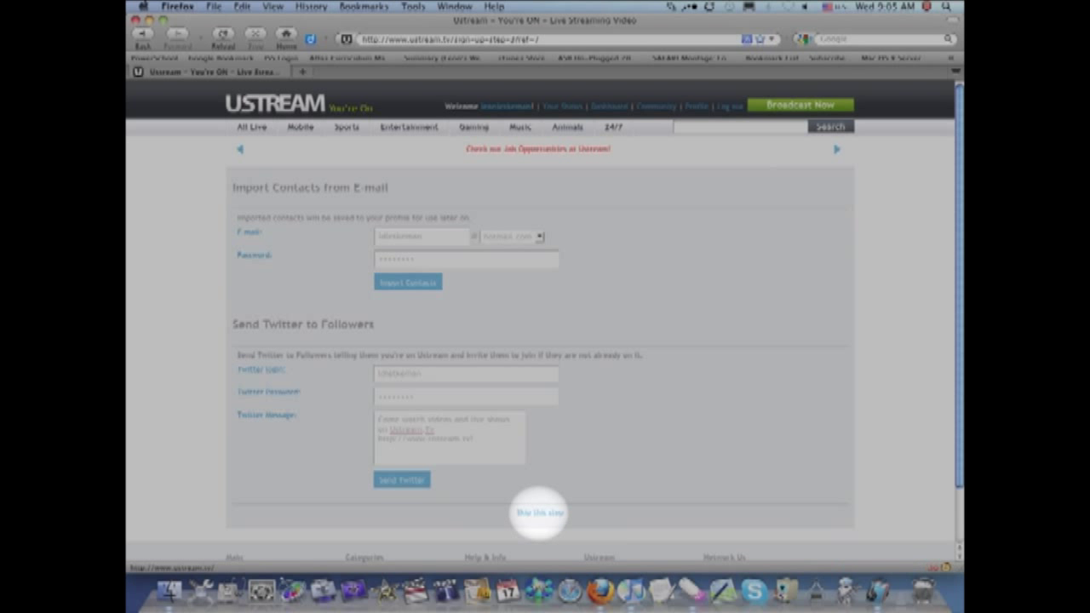
Skip the contacts and Twitter step and choose Broadcast Now
left_click(540, 513)
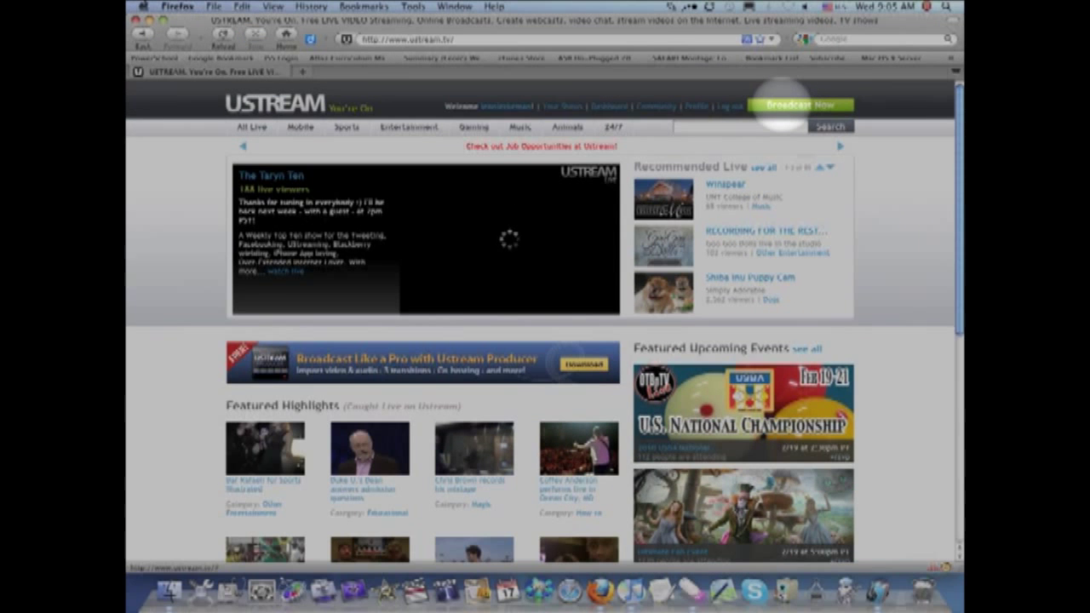
left_click(782, 105)
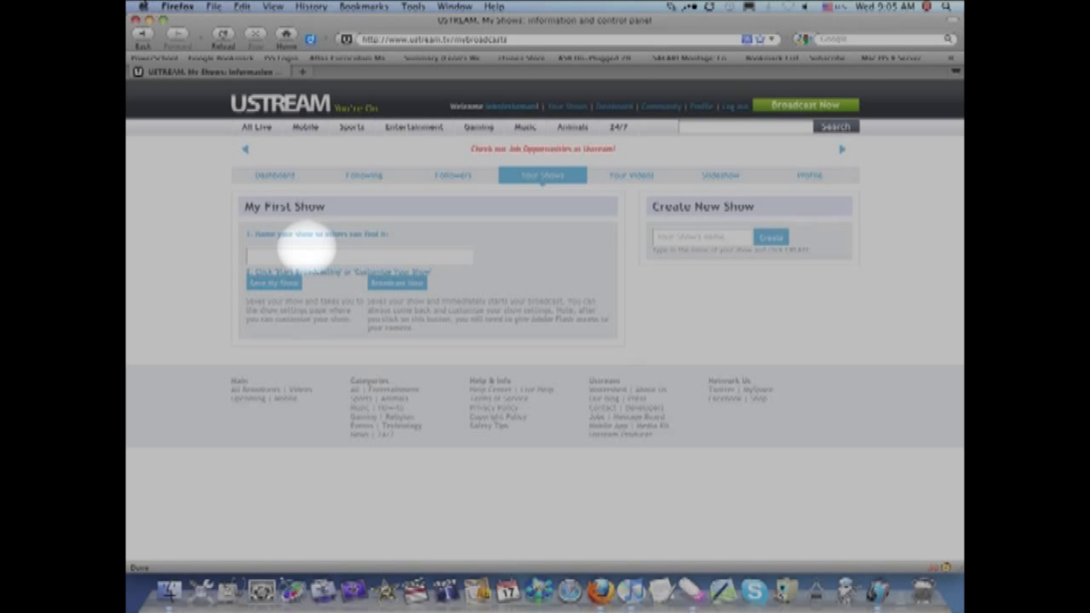
Name the new show, save it to broadcast, and skip the Twitter status prompt
left_click(304, 244)
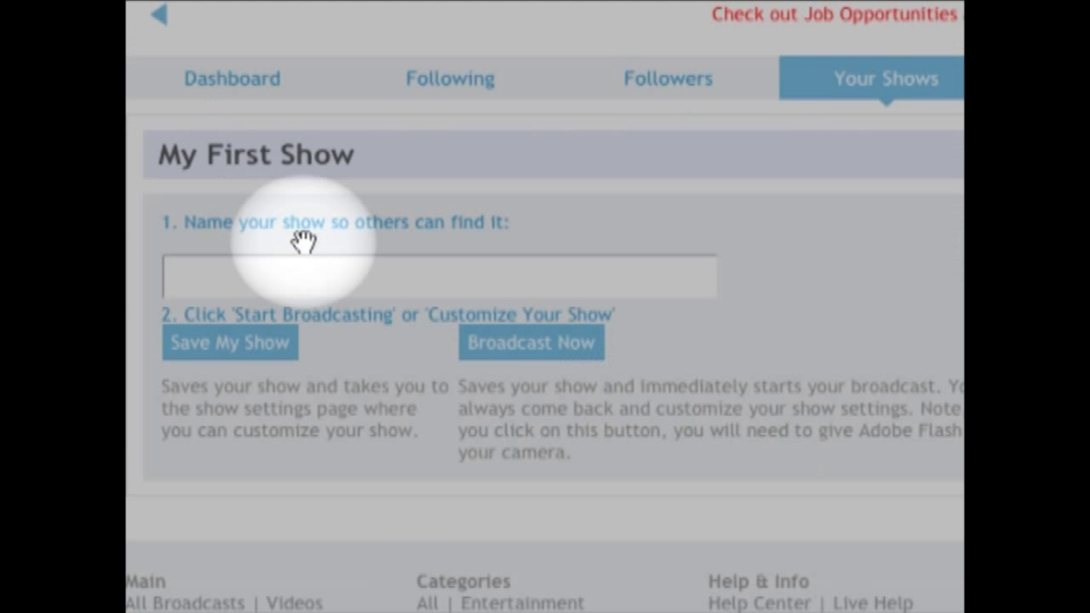
type("LeonLetkeman")
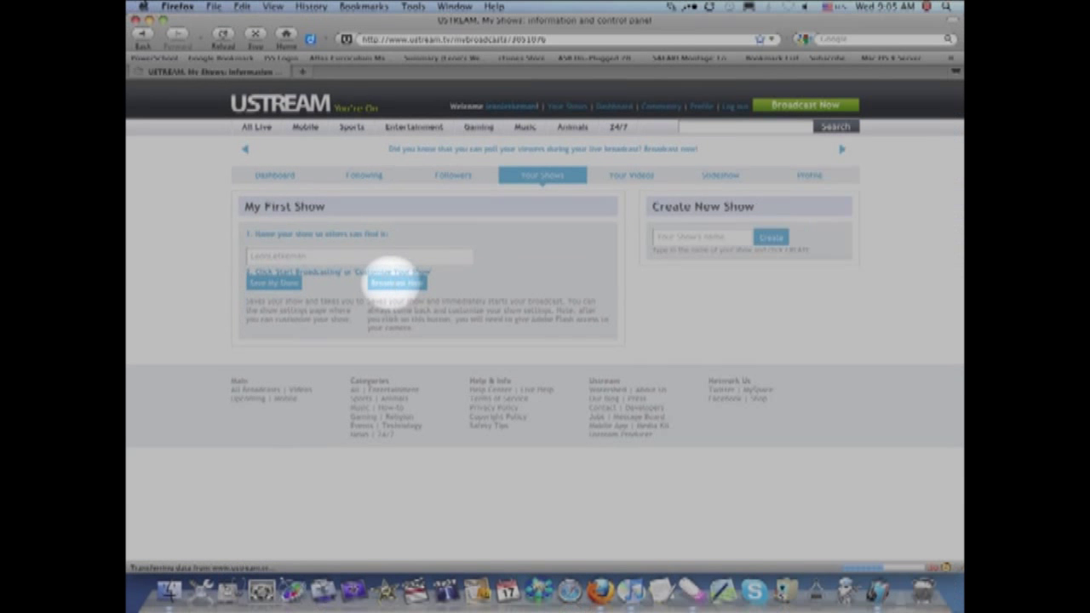
left_click(555, 373)
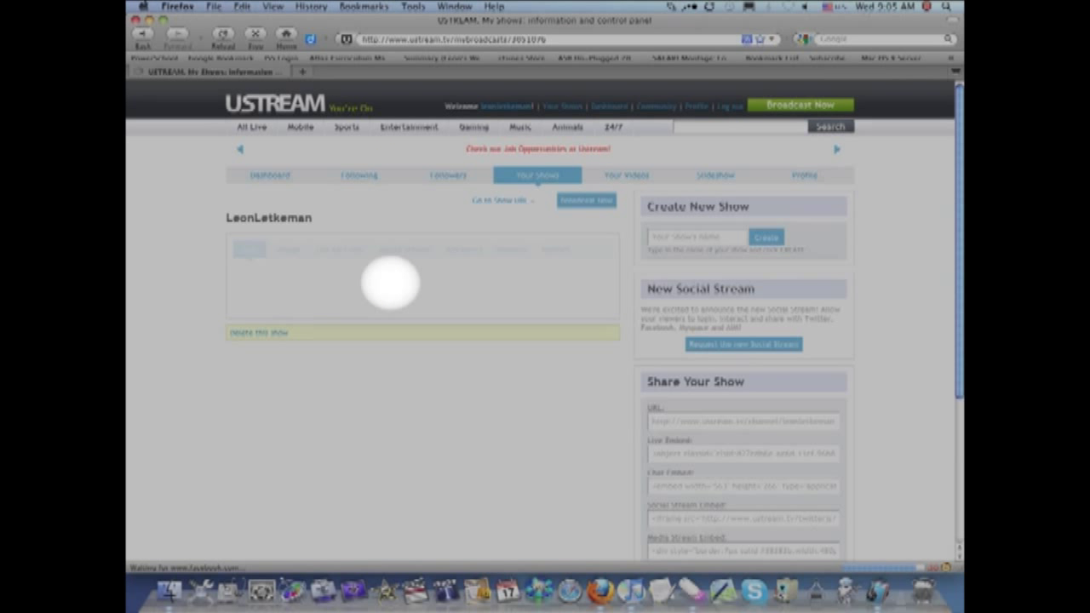
scroll(390, 283, "down", 1)
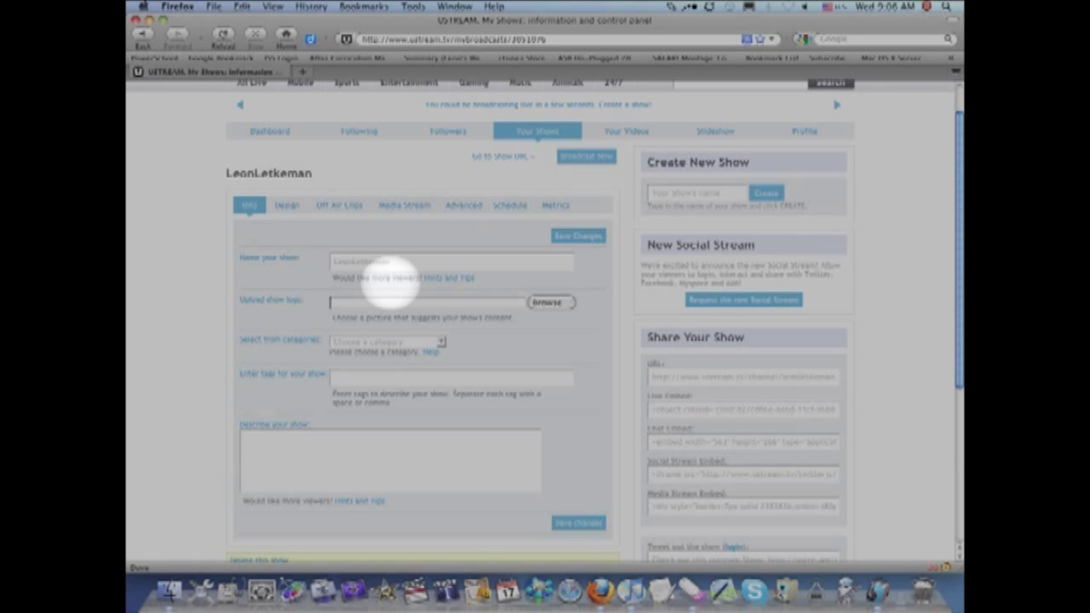
scroll(390, 283, "up", 1)
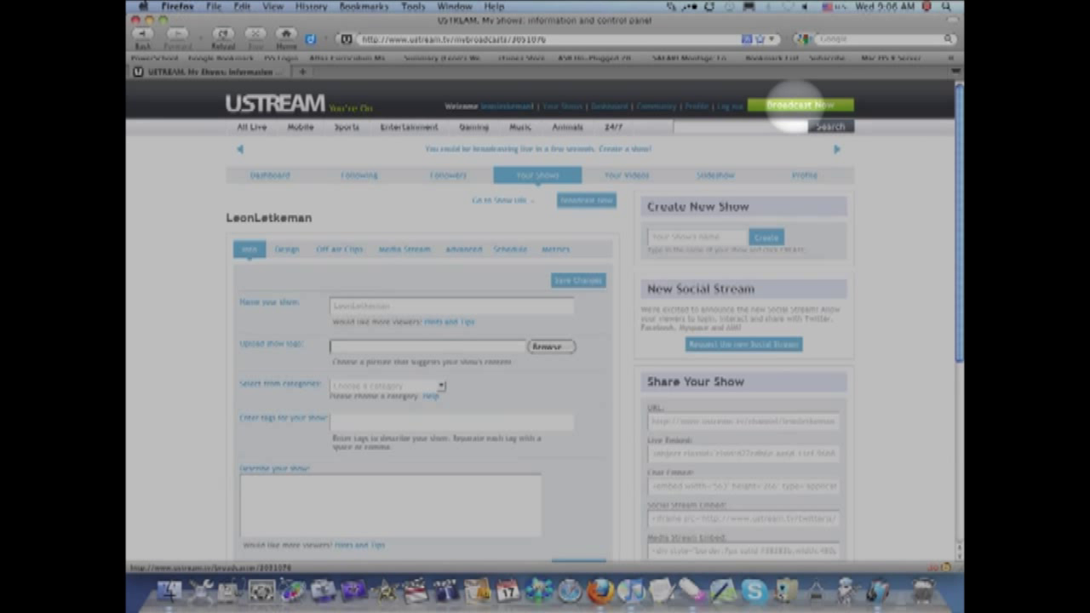
left_click(790, 106)
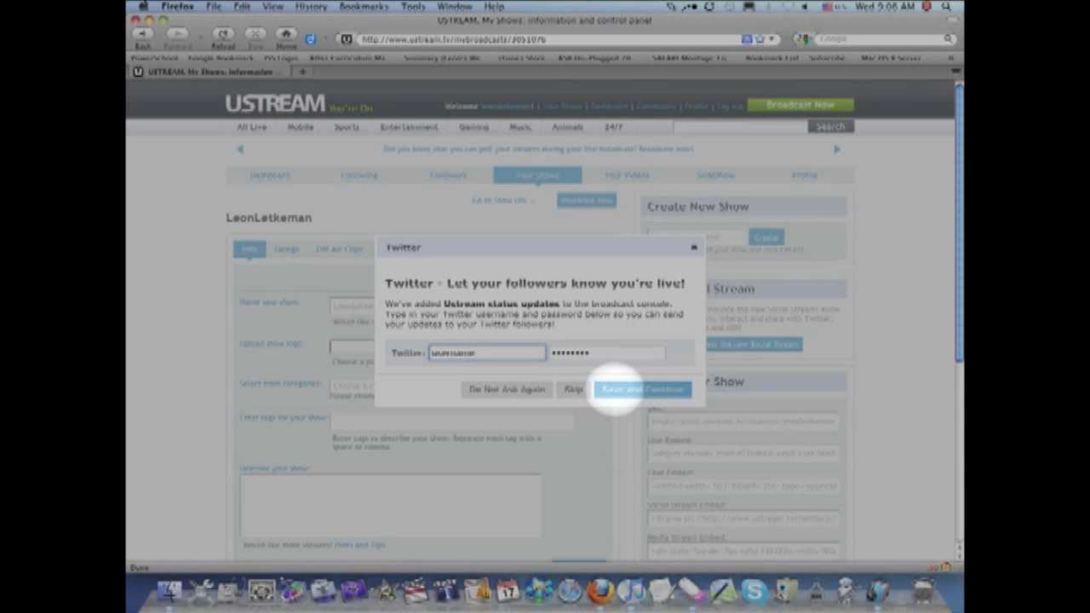
left_click(574, 390)
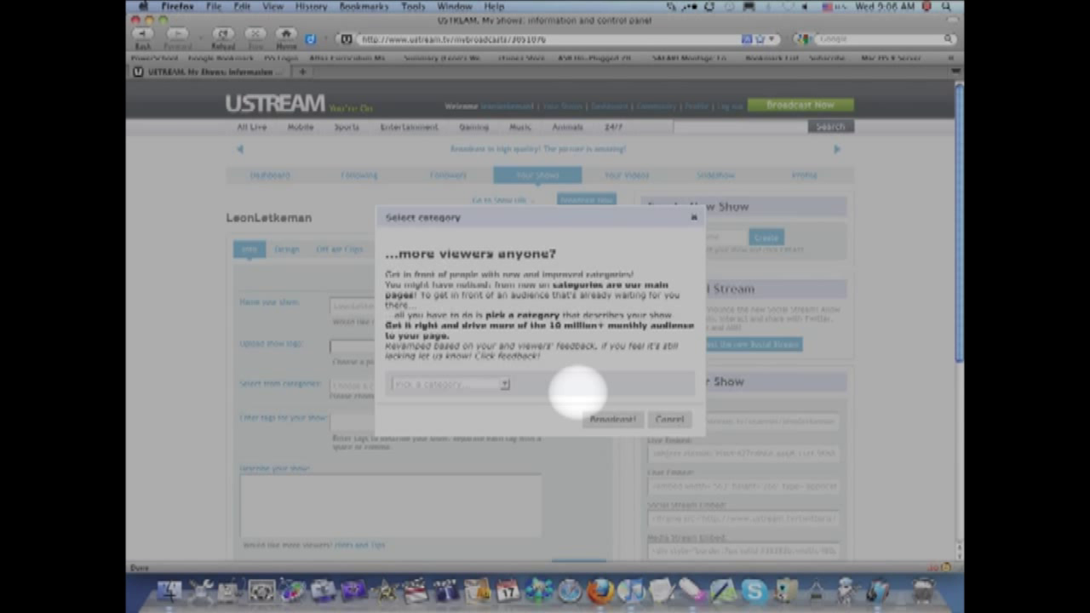
Choose Lifecasting as the show category and confirm with Broadcast!
left_click(503, 384)
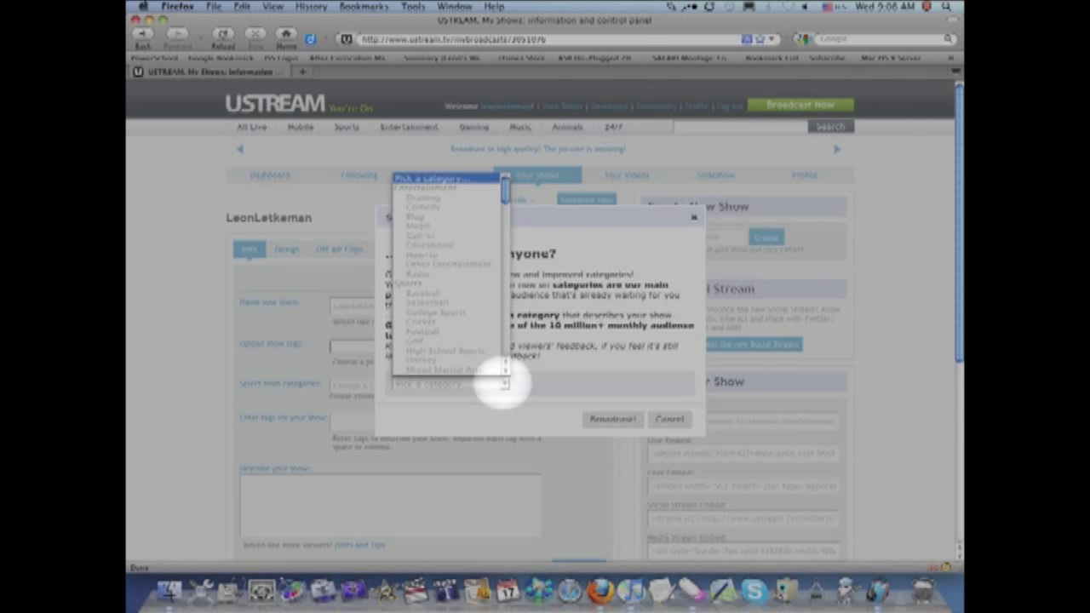
scroll(469, 348, "down", 10)
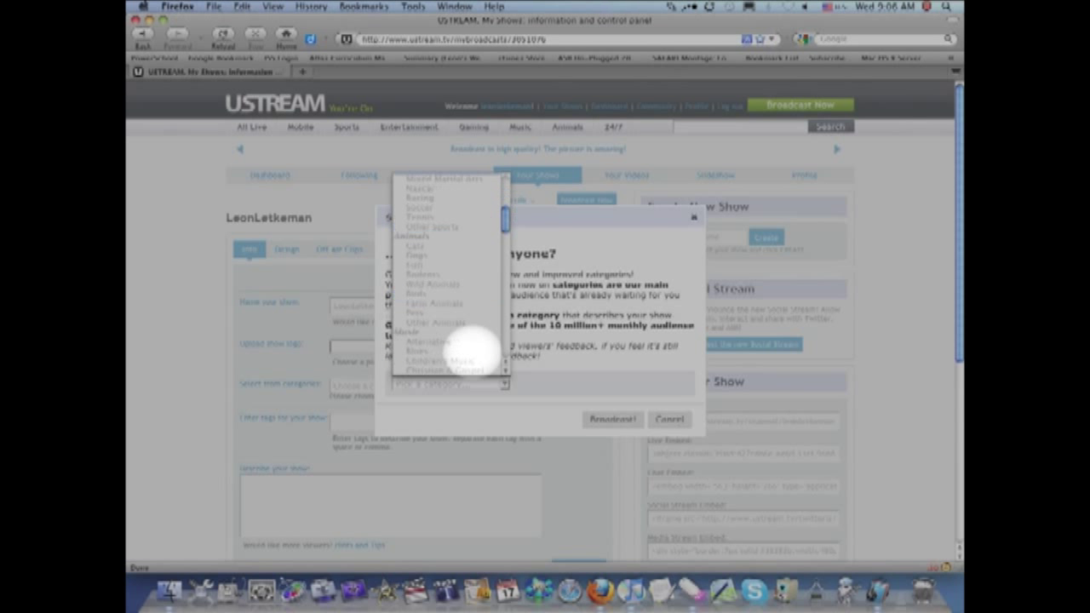
scroll(469, 348, "down", 10)
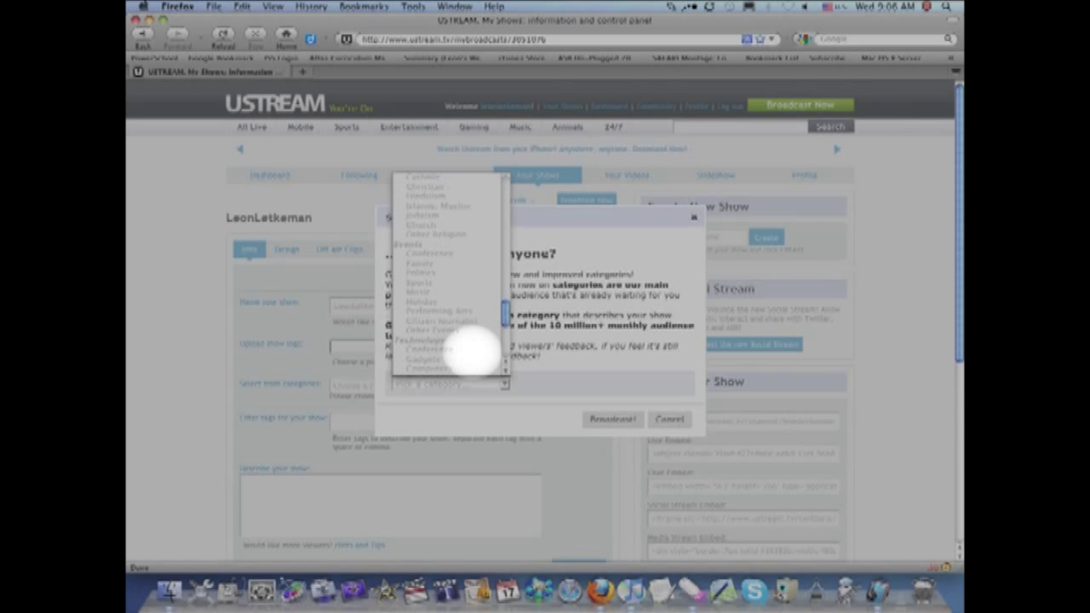
scroll(469, 348, "down", 8)
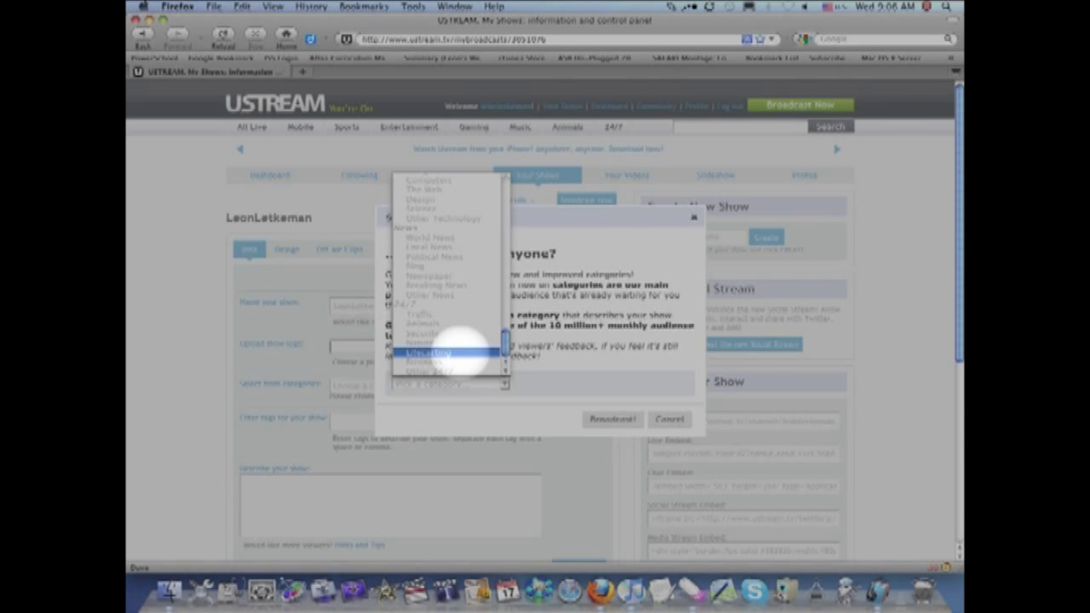
left_click(416, 351)
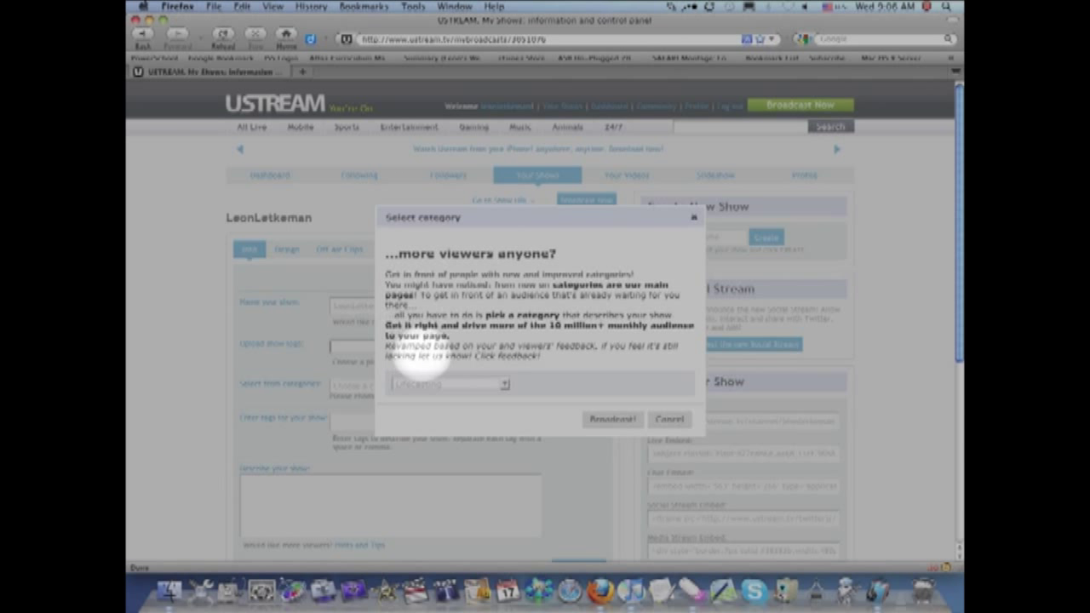
left_click(615, 418)
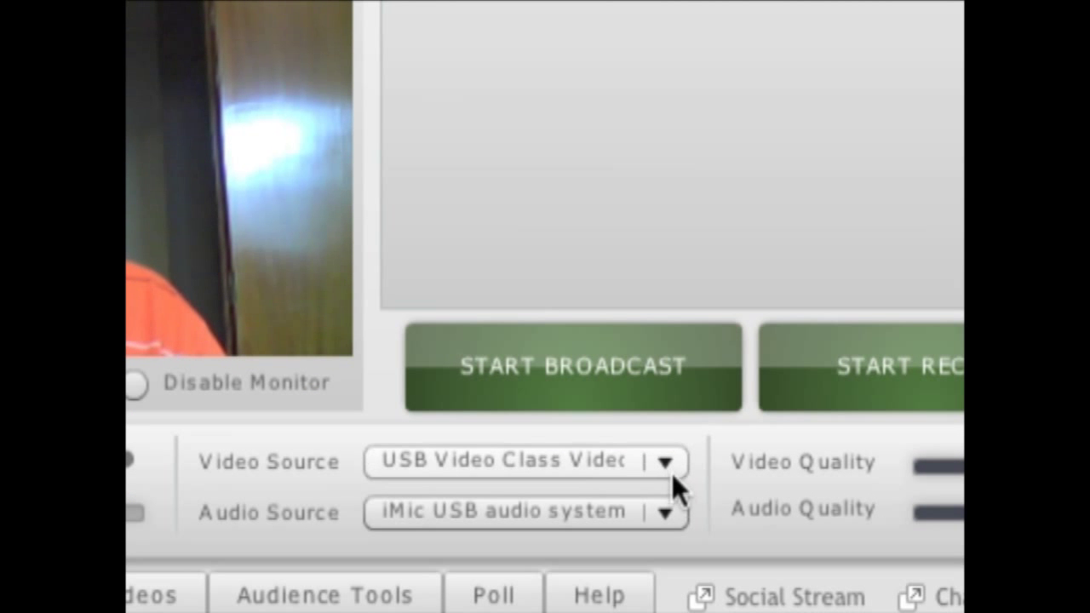
left_click(668, 466)
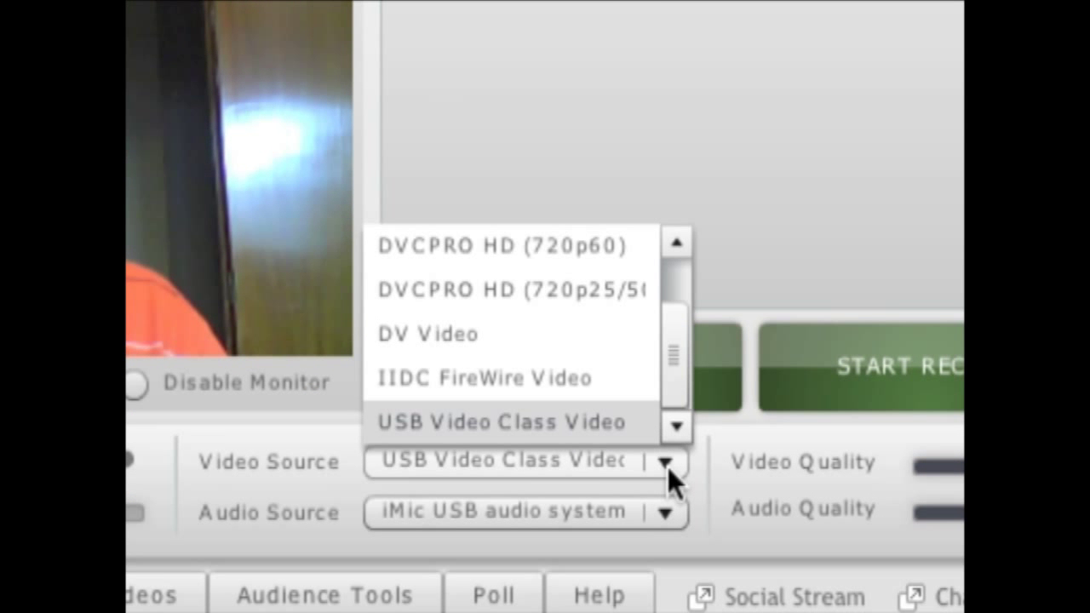
left_click(497, 339)
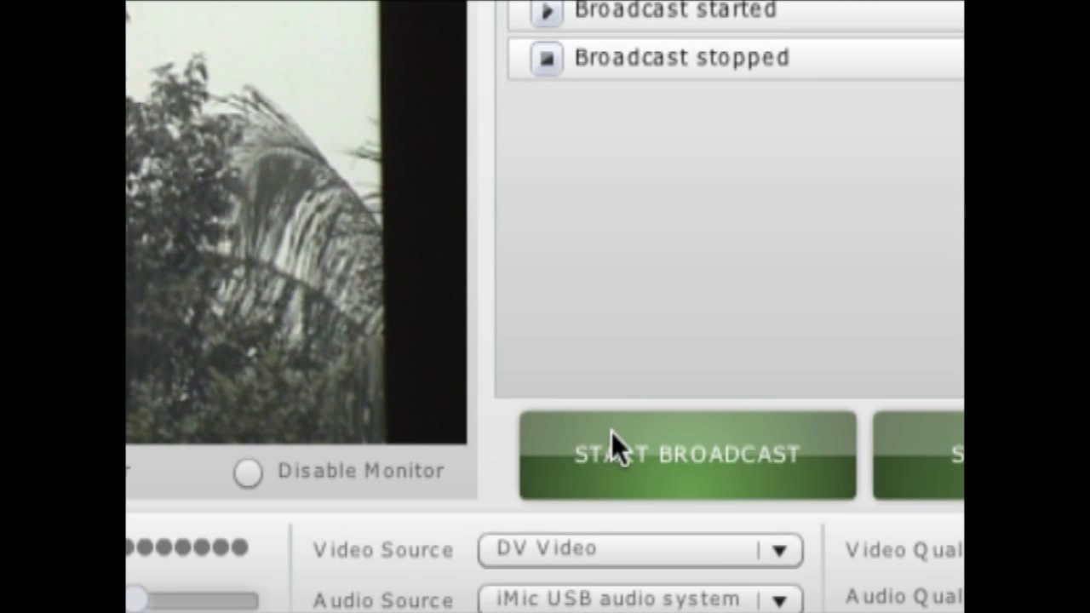
left_click(644, 475)
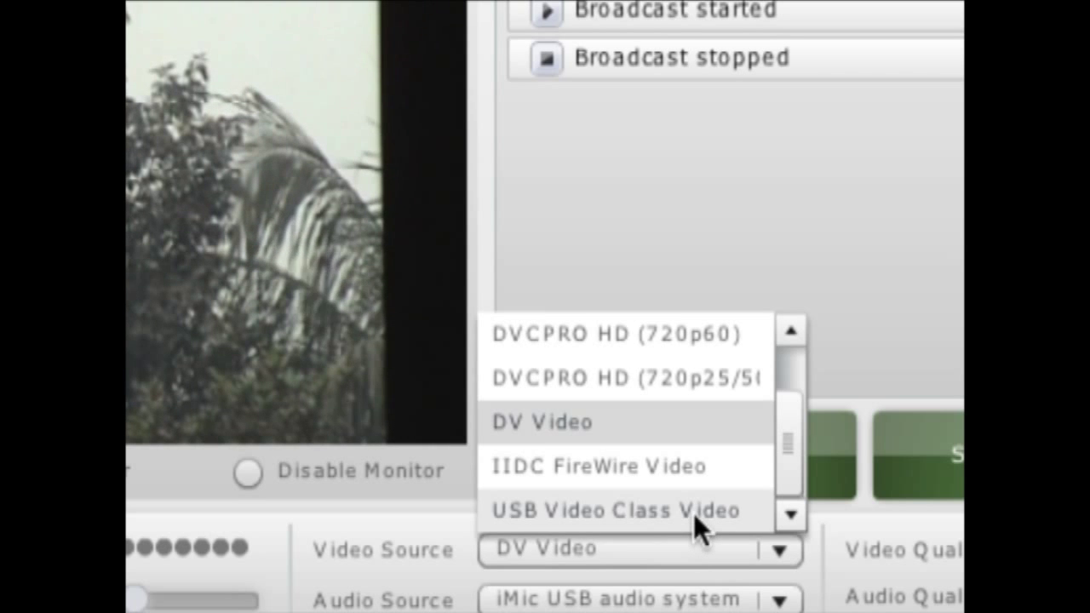
left_click(693, 513)
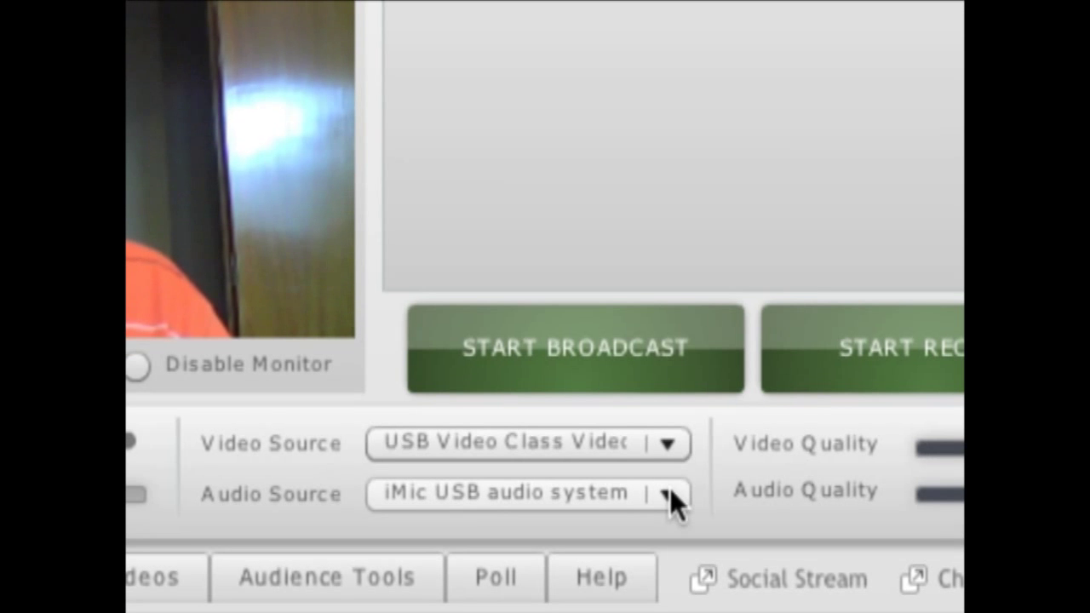
left_click(668, 494)
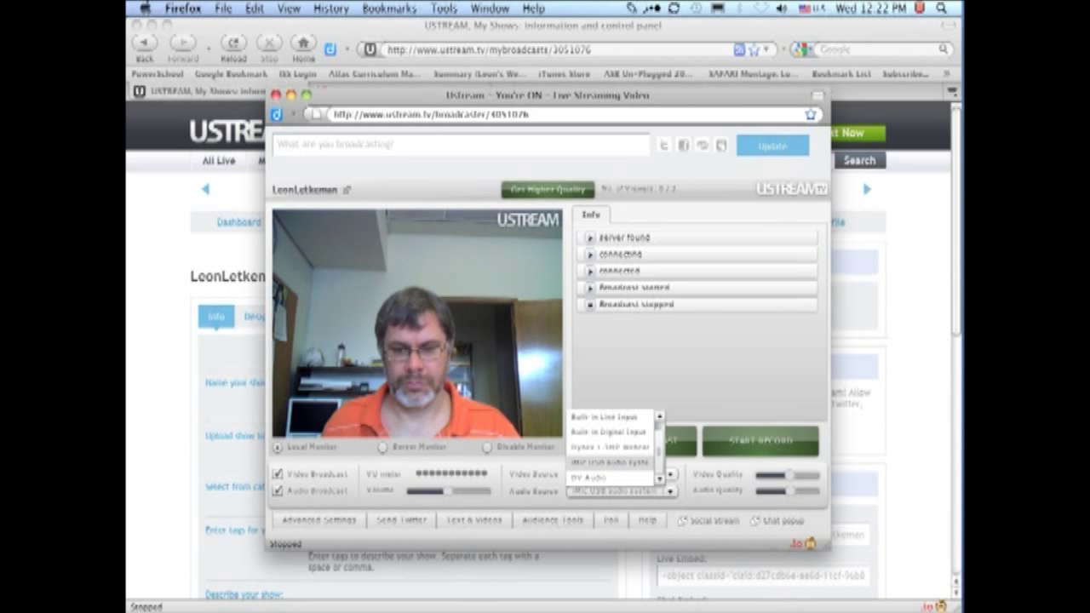
left_click(609, 461)
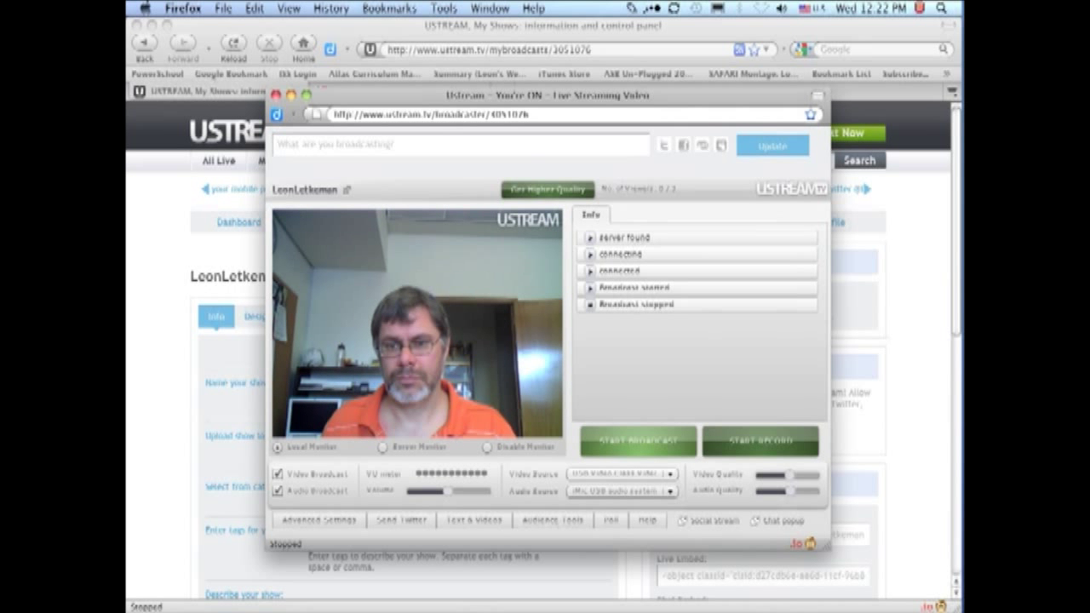
Start the live webcam broadcast and open the show's channel page in a new tab
left_click(637, 440)
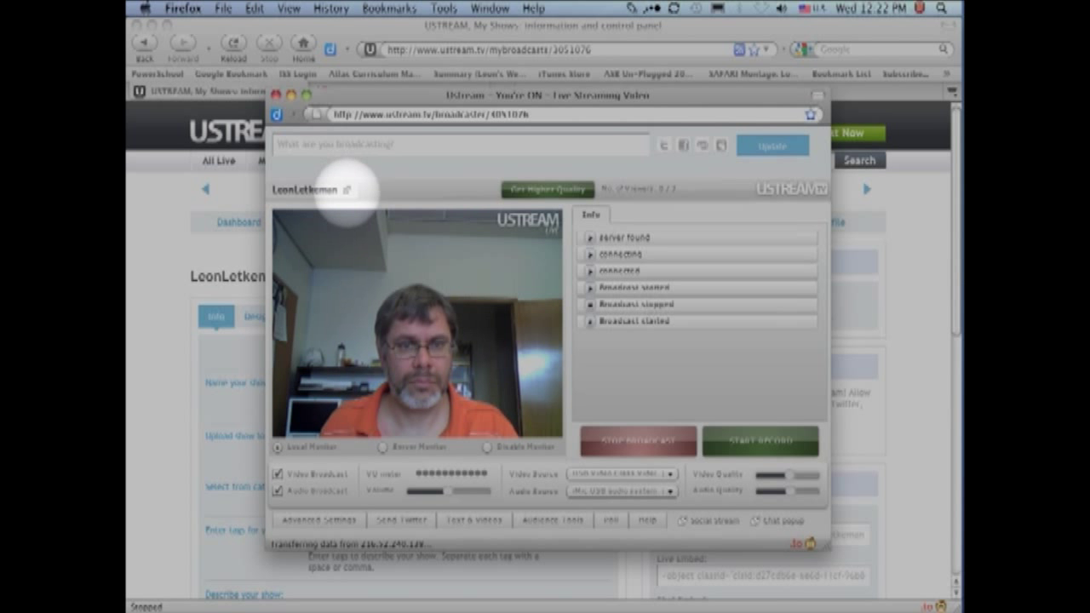
left_click(346, 190)
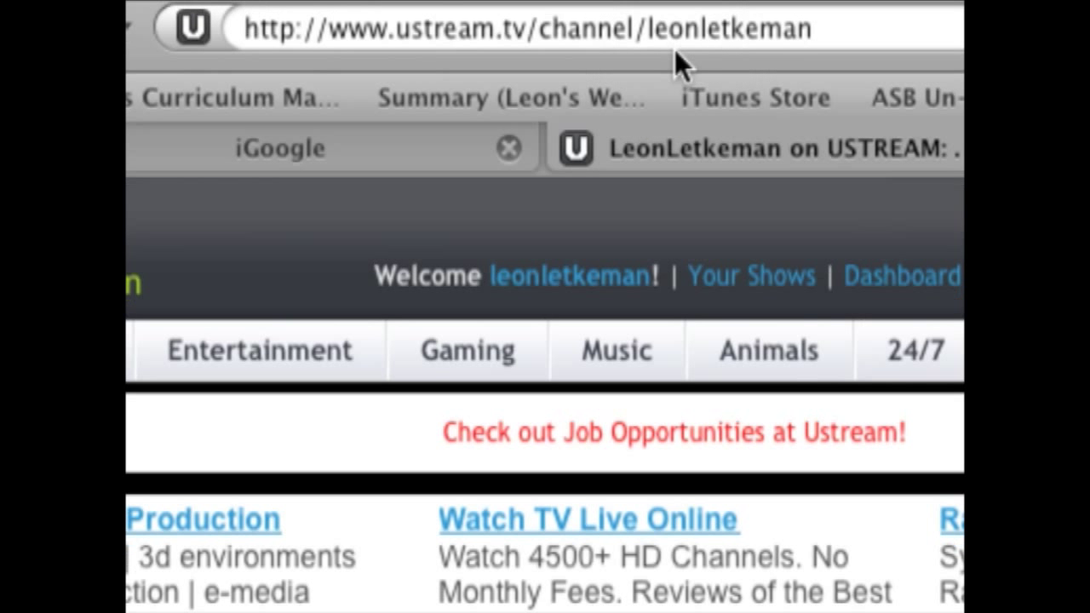
Reload the channel page, then bring the broadcaster window forward from the Window menu
left_click(786, 34)
key("Return")
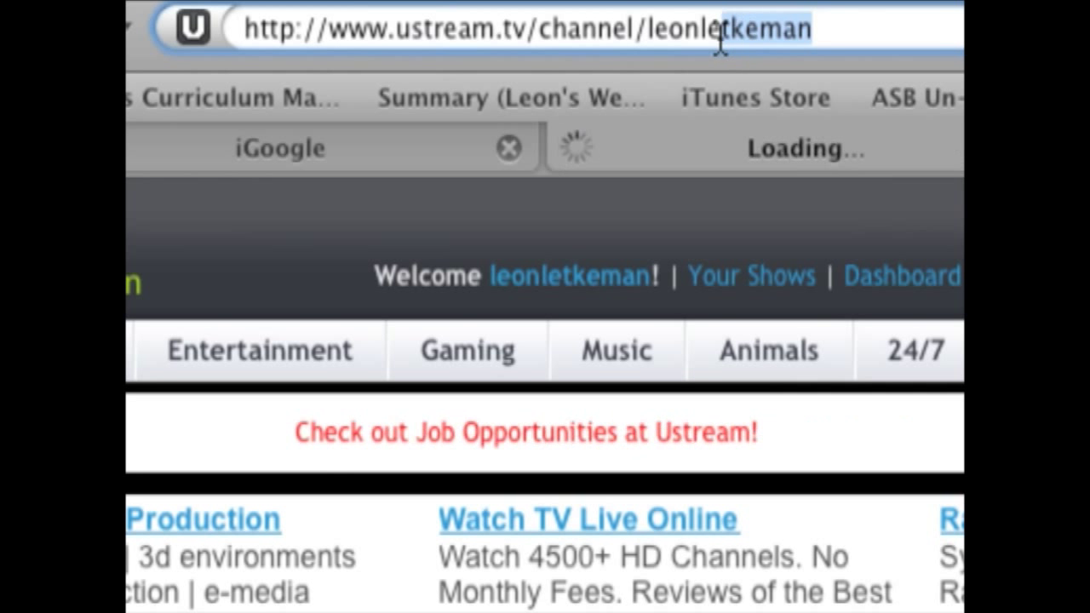
left_click(225, 34)
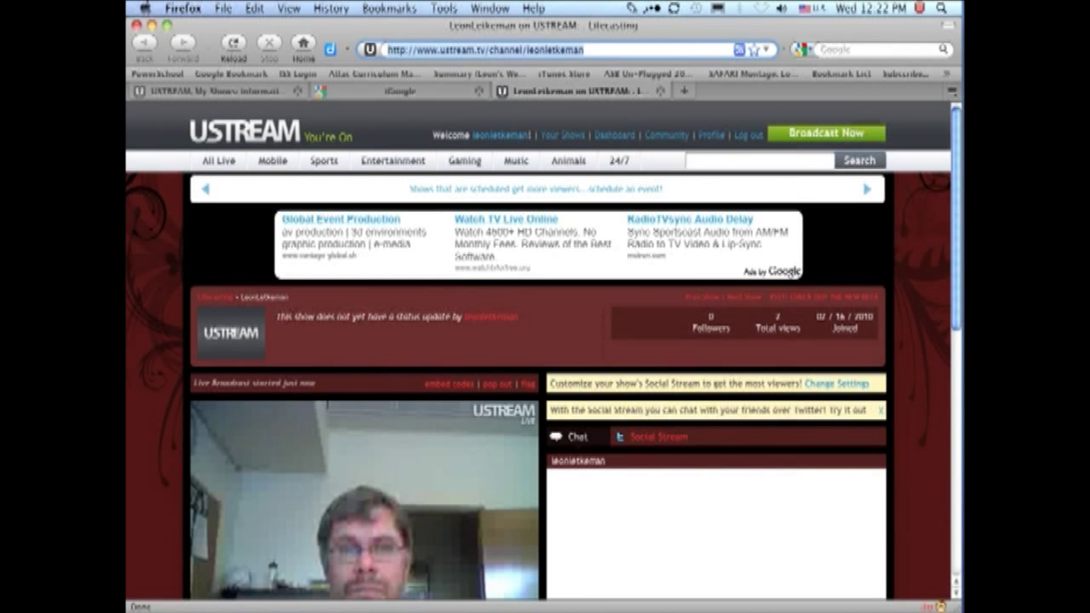
left_click(489, 9)
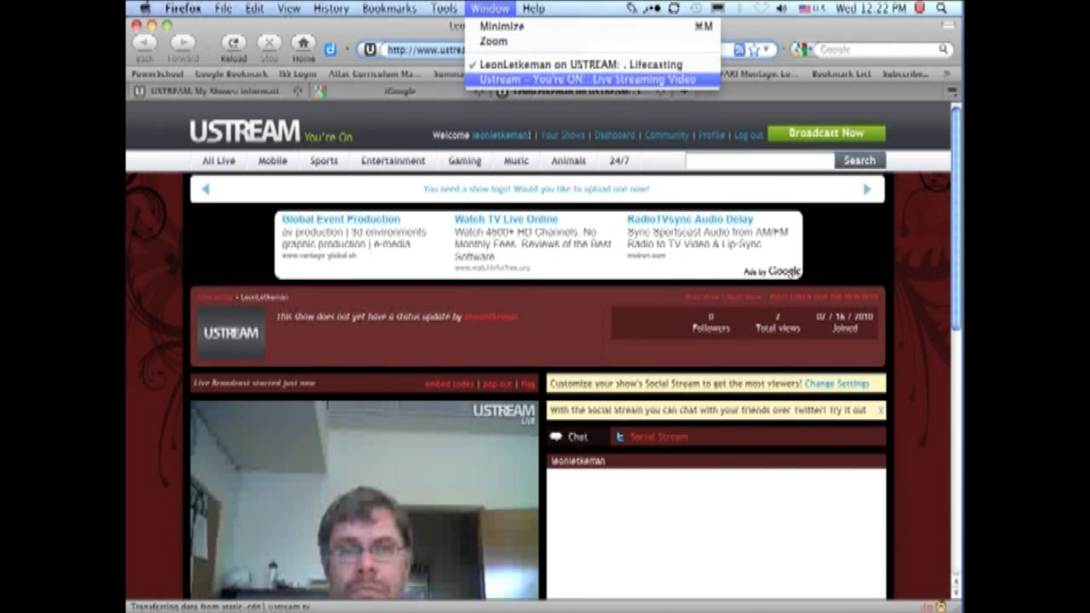
left_click(587, 79)
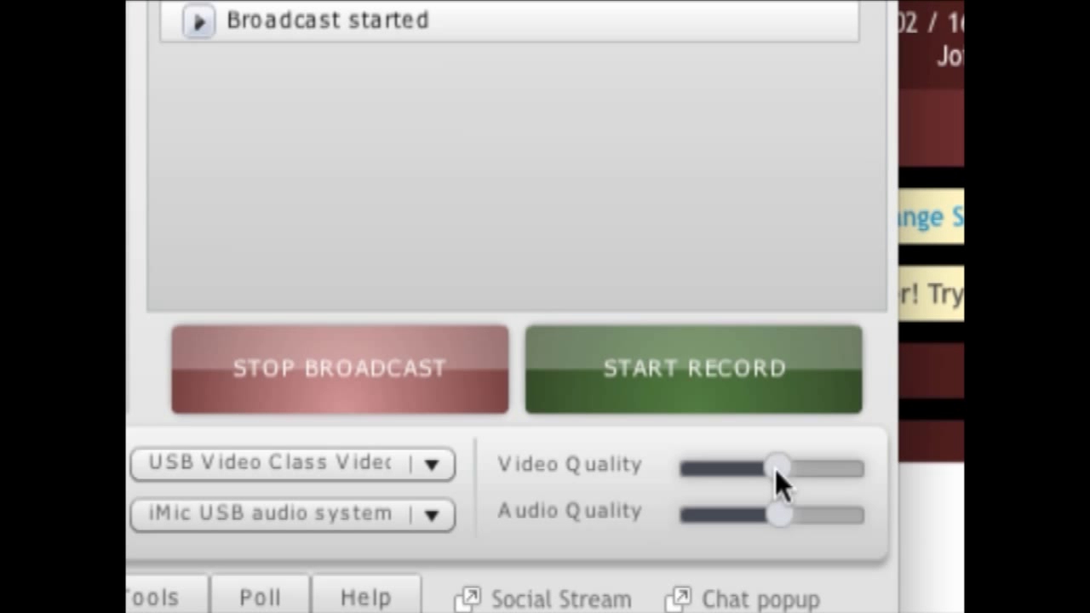
Raise video quality to 55 and audio to 44 kHz, then push video quality near maximum
mouse_move(775, 470)
left_mouse_down()
mouse_move(852, 467)
mouse_move(775, 466)
left_mouse_up()
mouse_move(775, 513)
left_mouse_down()
mouse_move(880, 514)
mouse_move(785, 520)
left_mouse_up()
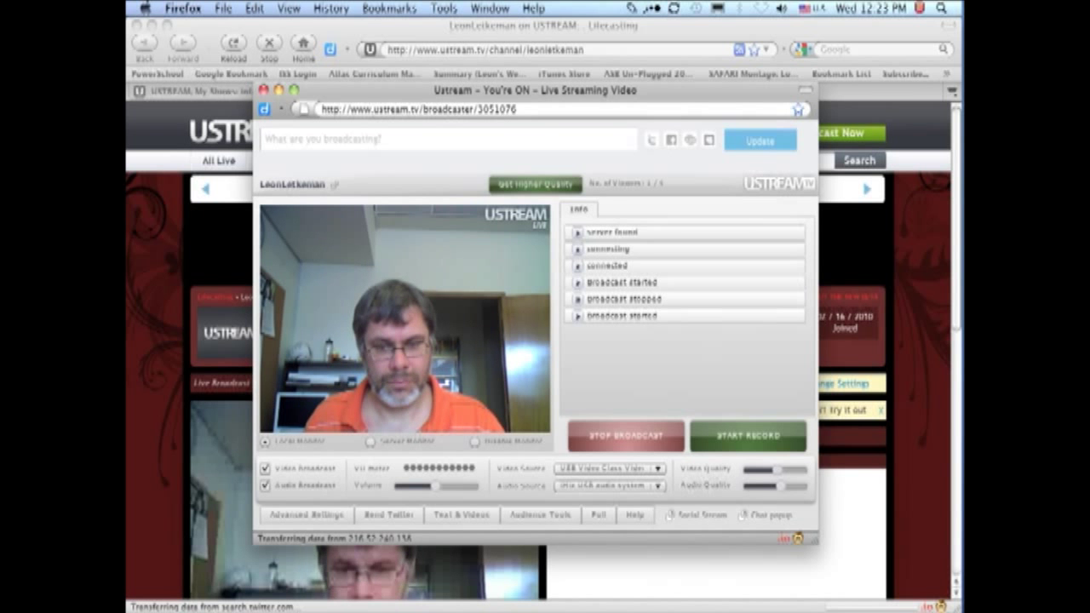
left_click(626, 436)
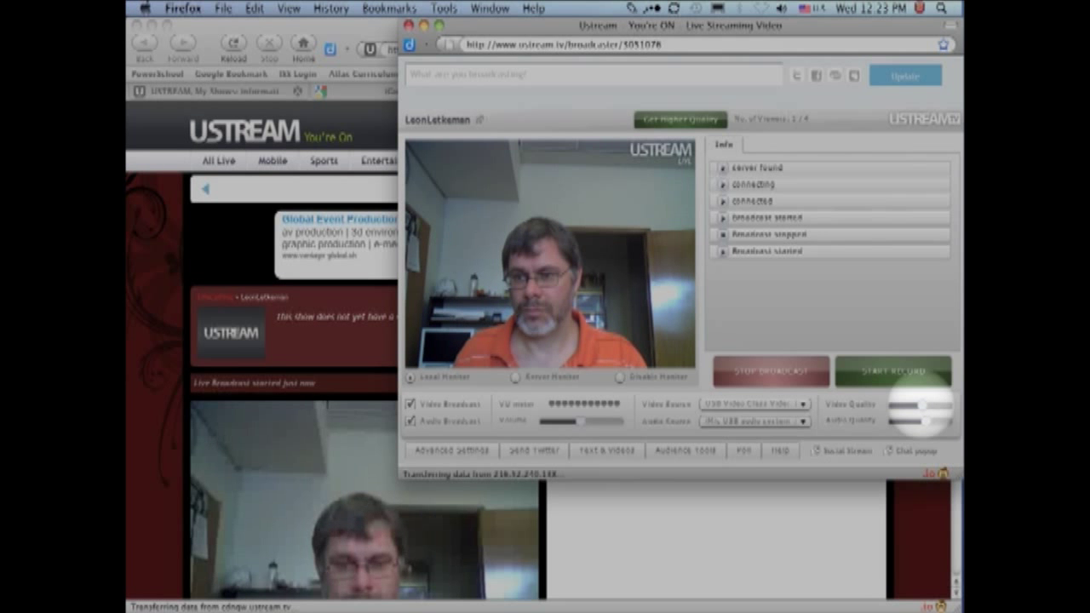
left_click_drag(922, 404, 948, 405)
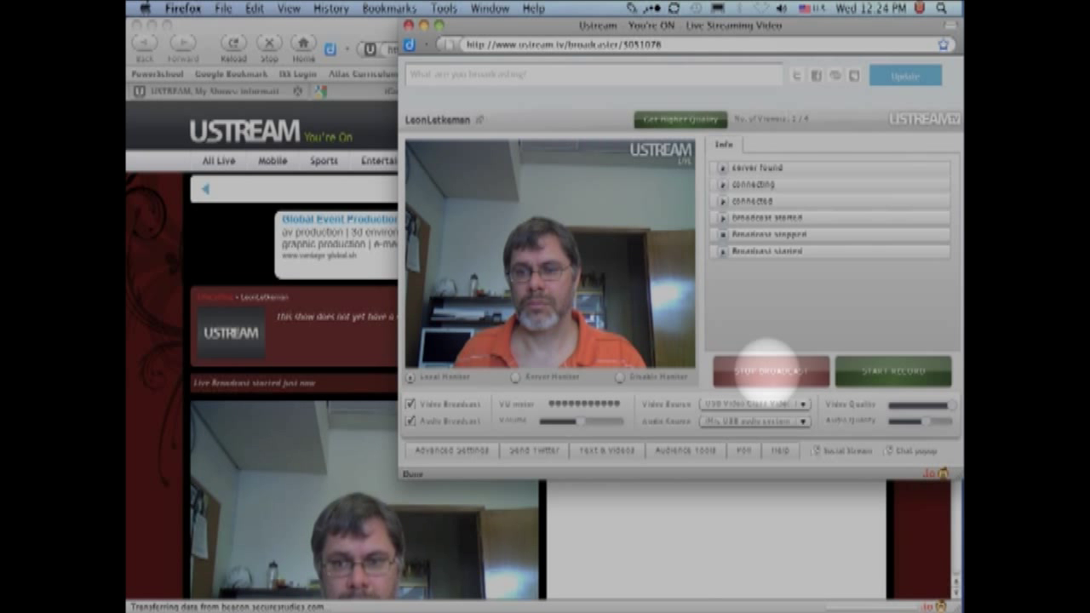
End the live webcam broadcast with Stop Broadcast, leaving the preview on screen
left_click(769, 370)
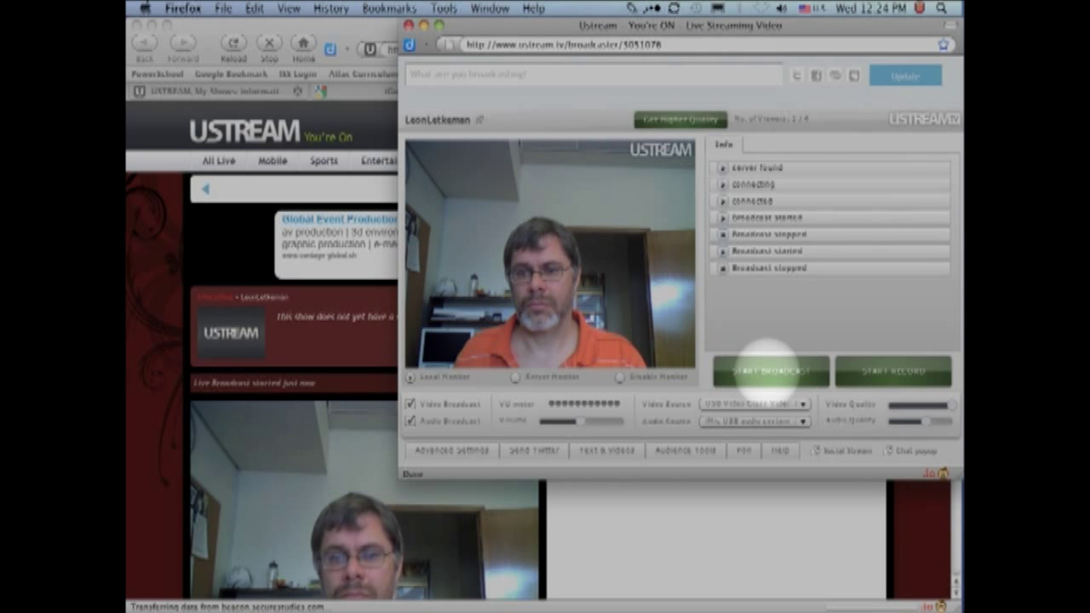